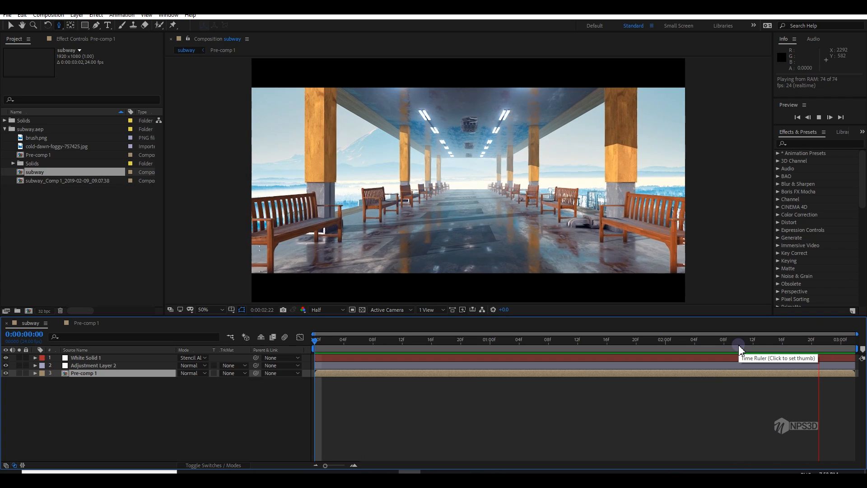
- Play back the RAM preview of the subway composition and stop it
{"action": "key", "text": "Caps_Lock"}
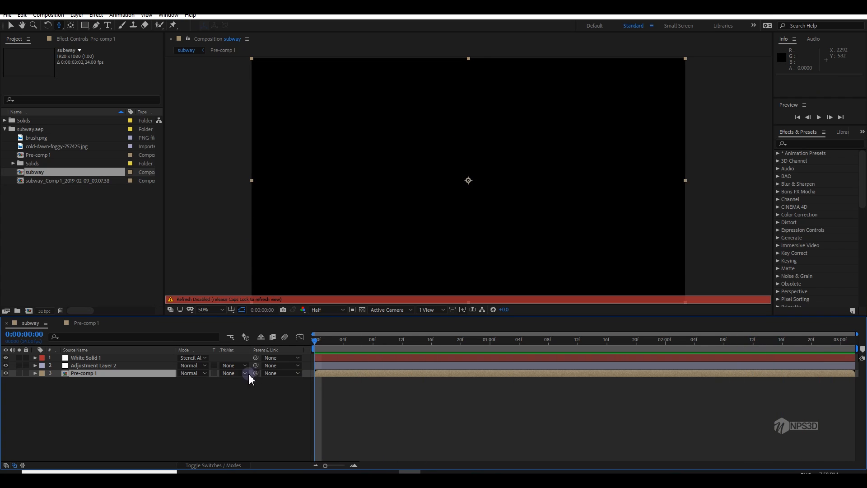
{"action": "key", "text": "Caps_Lock"}
{"action": "key", "text": "space"}
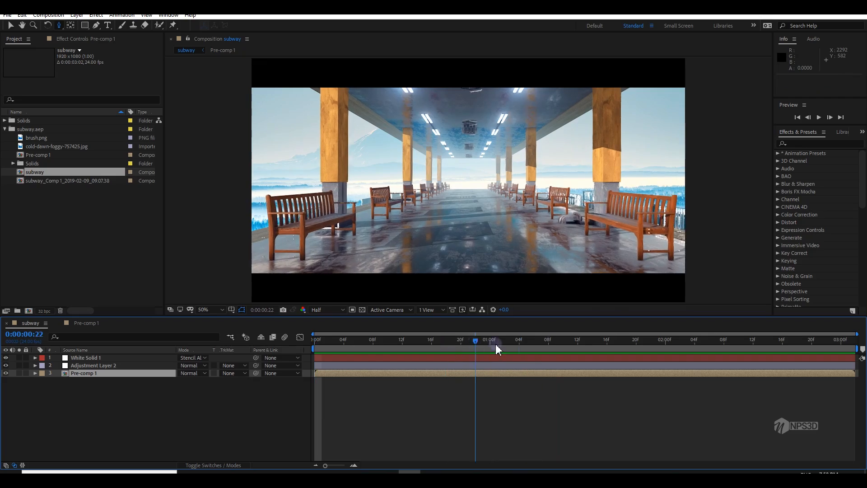
{"action": "key", "text": "space"}
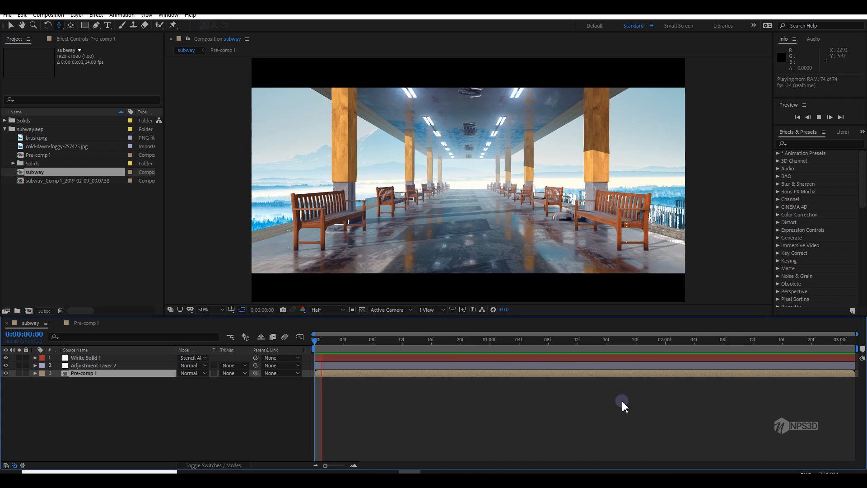
{"action": "key", "text": "space"}
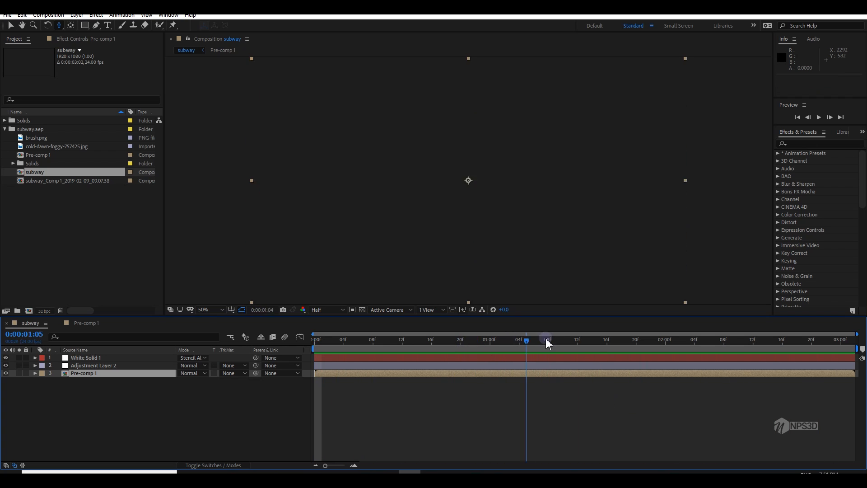
- Set the composition preview resolution to Full and add the subway composition to the render queue
{"action": "left_click", "coordinate": [326, 310]}
{"action": "left_click", "coordinate": [324, 333]}
{"action": "left_click", "coordinate": [57, 248]}
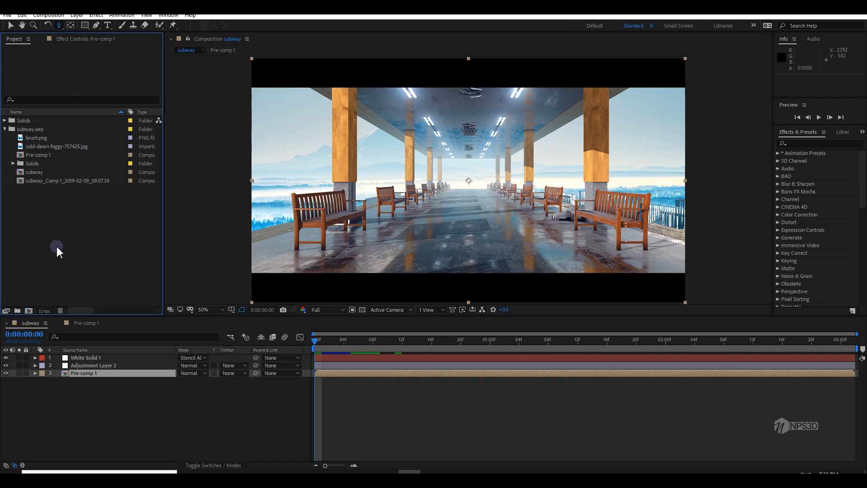
{"action": "left_click", "coordinate": [35, 173]}
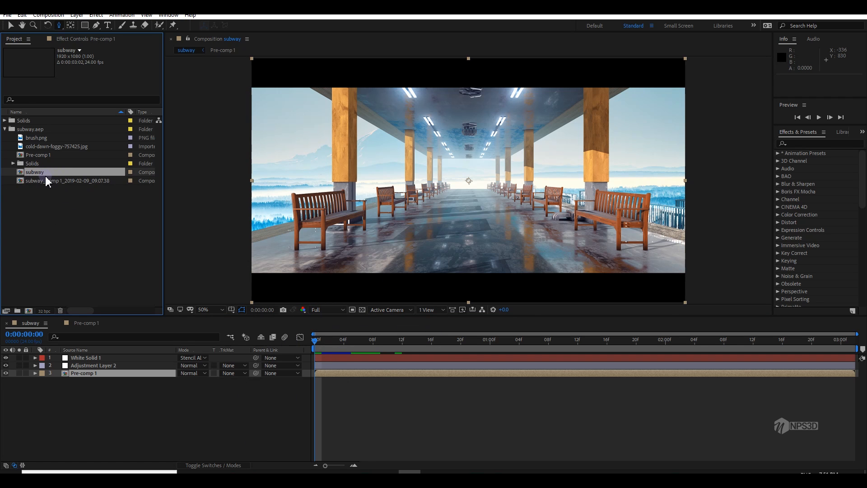
{"action": "key", "text": "ctrl+m"}
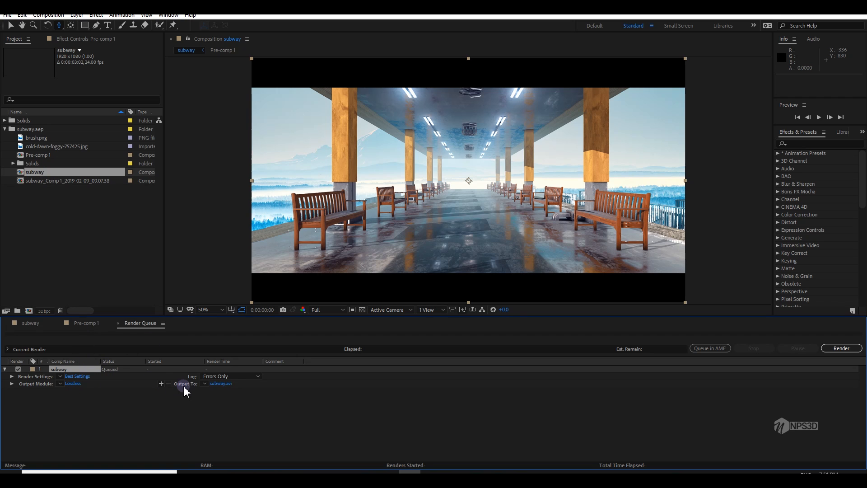
- Configure the subway render settings with Best quality and Full resolution, trying Half resolution along the way
{"action": "left_click", "coordinate": [78, 377]}
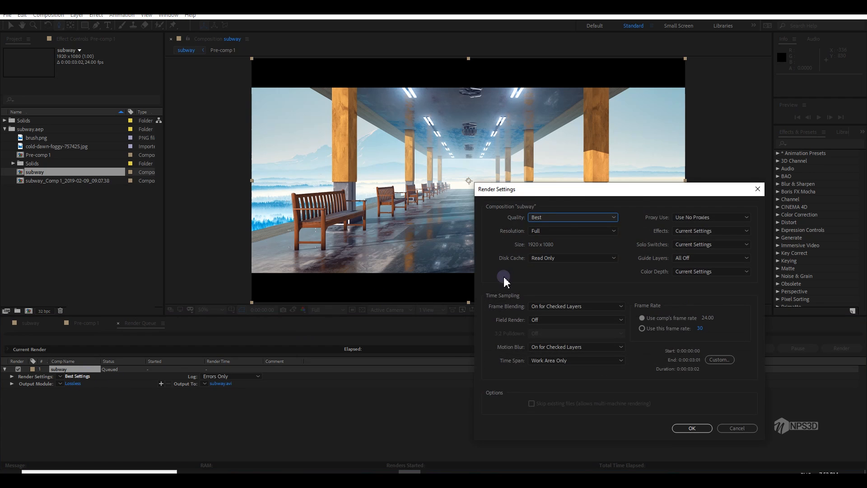
{"action": "left_click_drag", "start_coordinate": [529, 194], "coordinate": [605, 166]}
{"action": "left_click", "coordinate": [644, 192]}
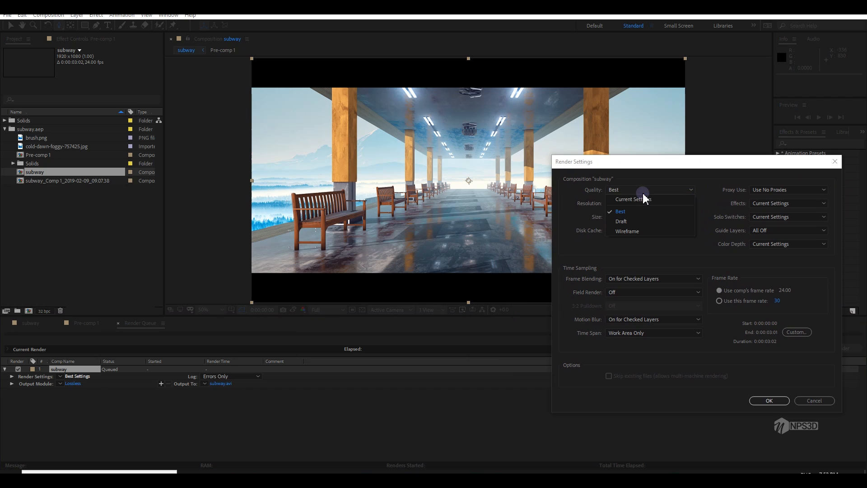
{"action": "left_click", "coordinate": [635, 192]}
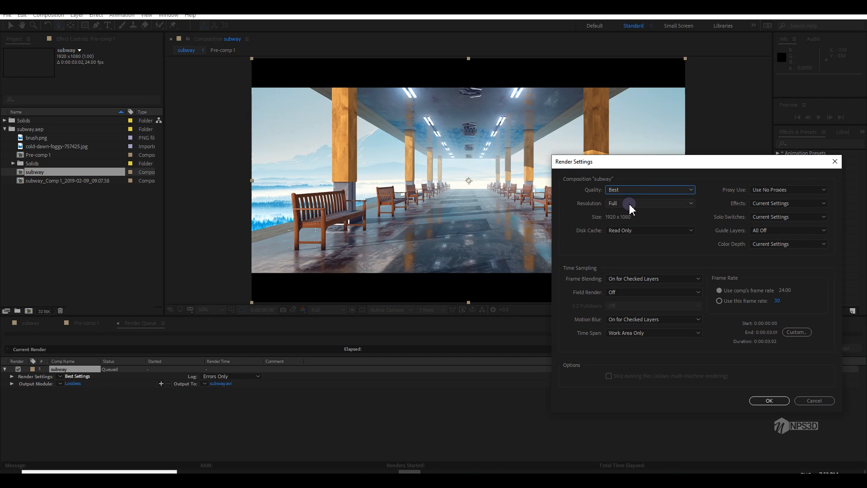
{"action": "left_click", "coordinate": [621, 202]}
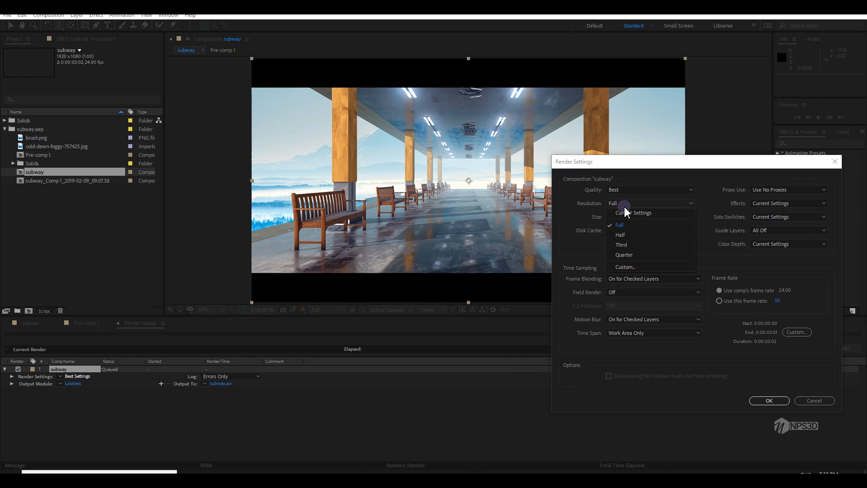
{"action": "left_click", "coordinate": [628, 230]}
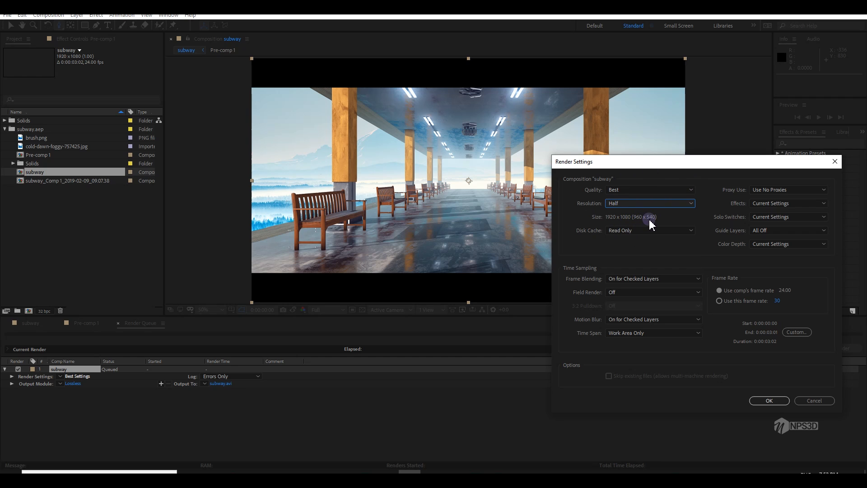
{"action": "left_click", "coordinate": [639, 203]}
{"action": "left_click", "coordinate": [623, 218]}
{"action": "left_click", "coordinate": [770, 401]}
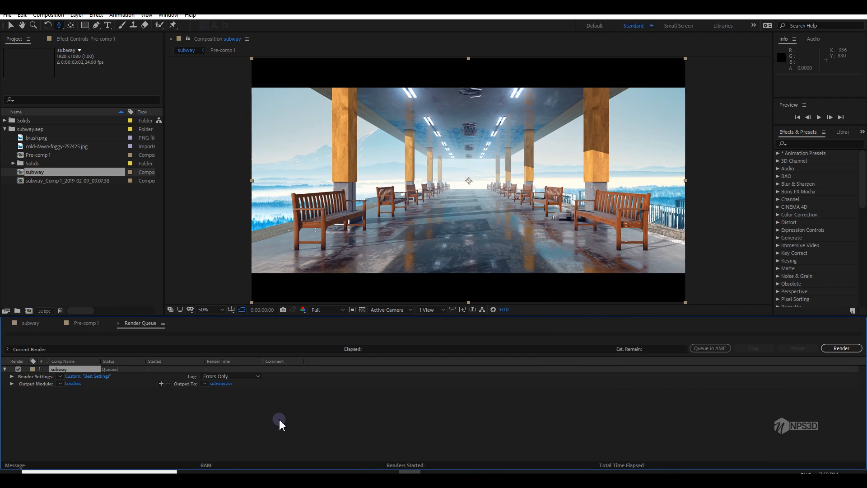
- Set the render output to the june folder with the file name "subway HIGH RES.avi"
{"action": "left_click", "coordinate": [226, 385]}
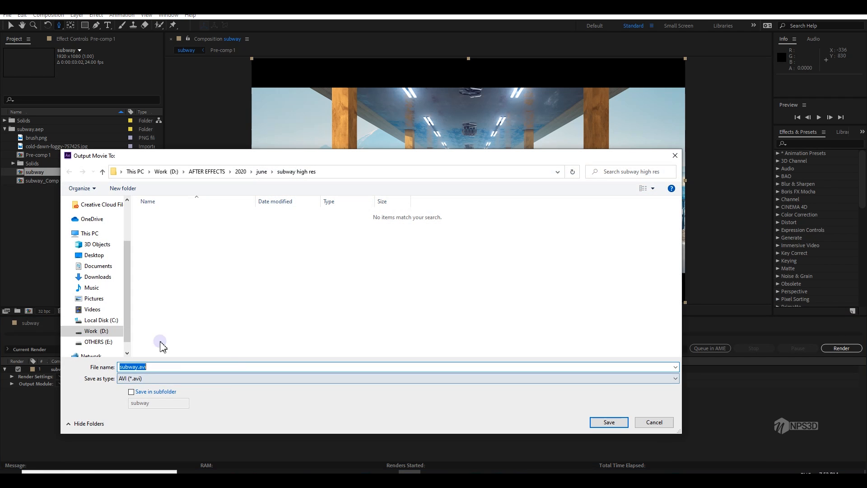
{"action": "left_click", "coordinate": [251, 172]}
{"action": "left_click", "coordinate": [262, 172]}
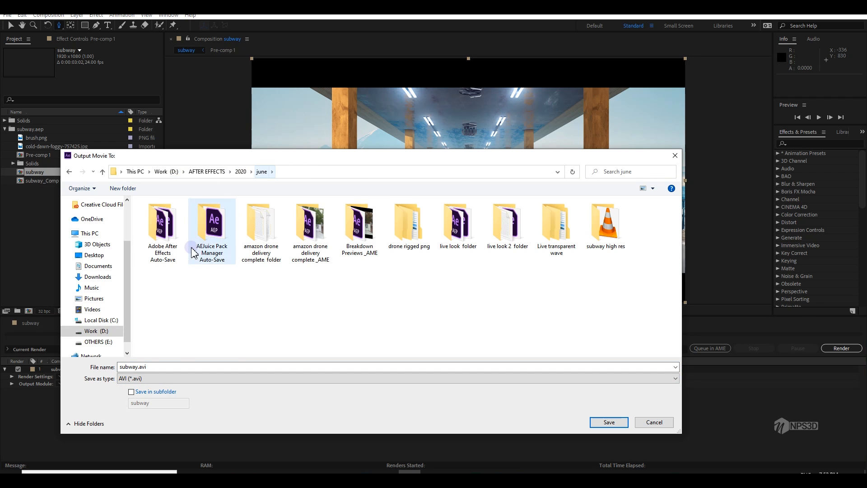
{"action": "double_click", "coordinate": [139, 367]}
{"action": "double_click", "coordinate": [136, 367]}
{"action": "left_click", "coordinate": [137, 367]}
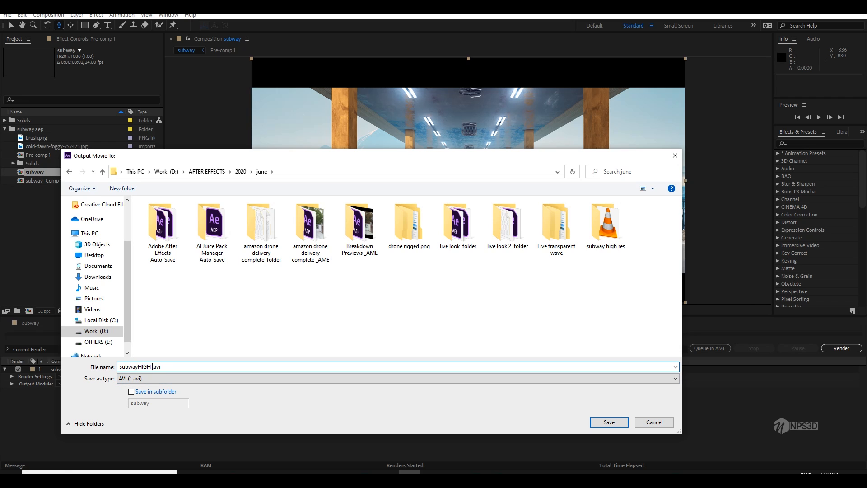
{"action": "type", "text": "HIGH RES"}
{"action": "left_click", "coordinate": [138, 366]}
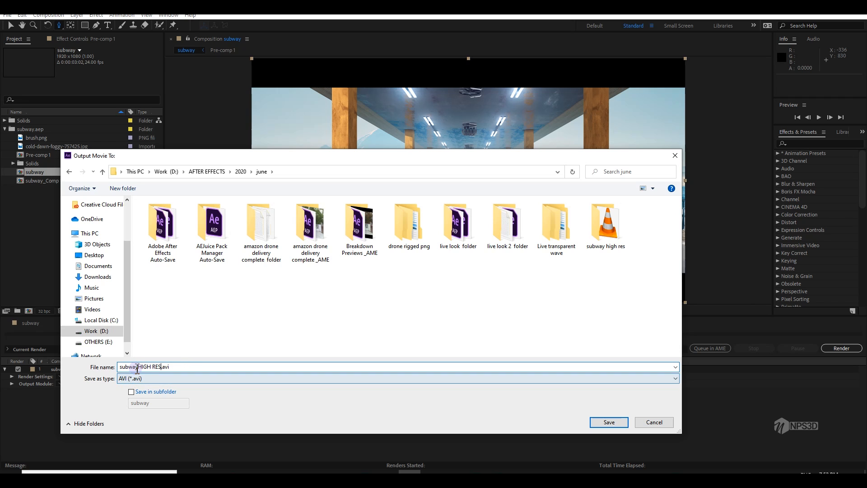
{"action": "left_click", "coordinate": [271, 379]}
{"action": "left_click", "coordinate": [605, 421]}
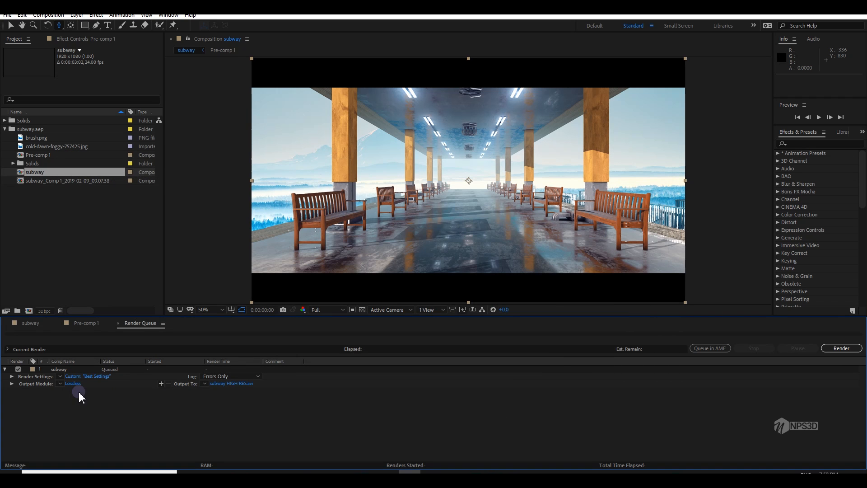
- Set the output module format to QuickTime and start rendering the queued subway composition
{"action": "left_click", "coordinate": [73, 383]}
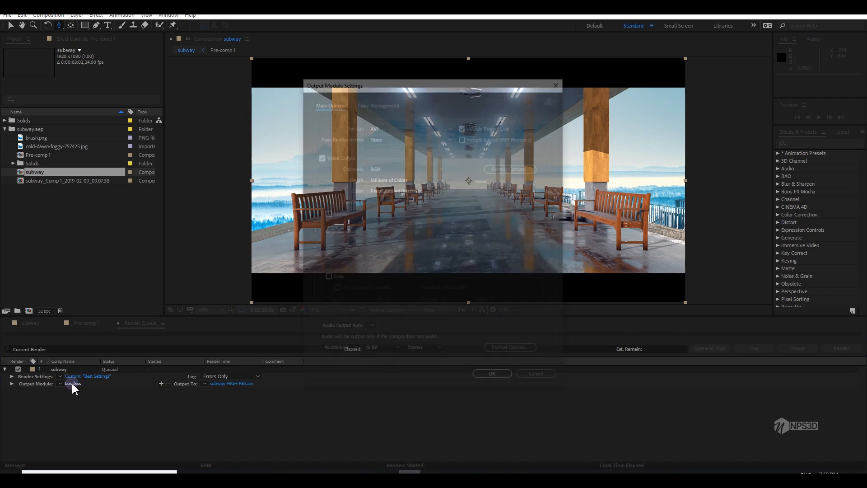
{"action": "left_click_drag", "start_coordinate": [374, 84], "coordinate": [578, 123]}
{"action": "left_click", "coordinate": [602, 165]}
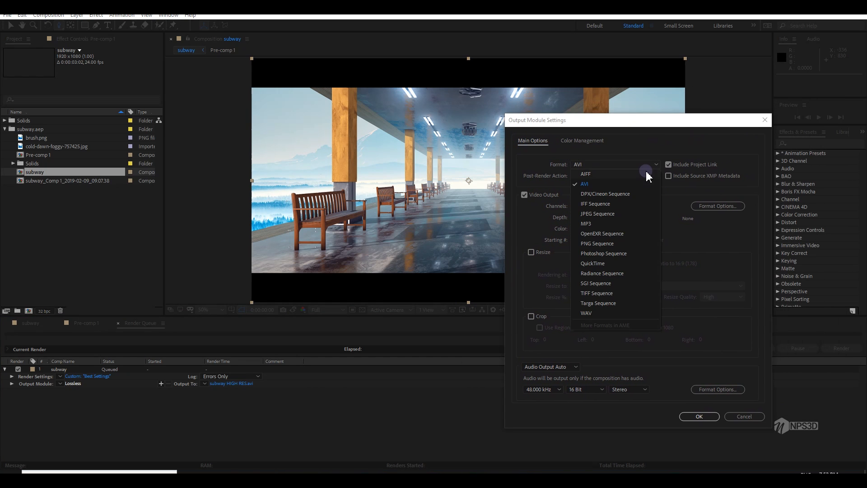
{"action": "left_click", "coordinate": [609, 262]}
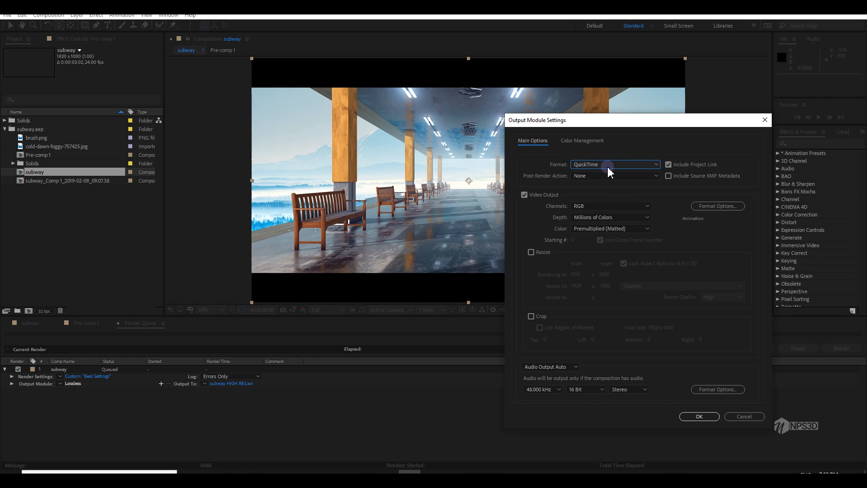
{"action": "left_click", "coordinate": [703, 416]}
{"action": "left_click", "coordinate": [209, 427]}
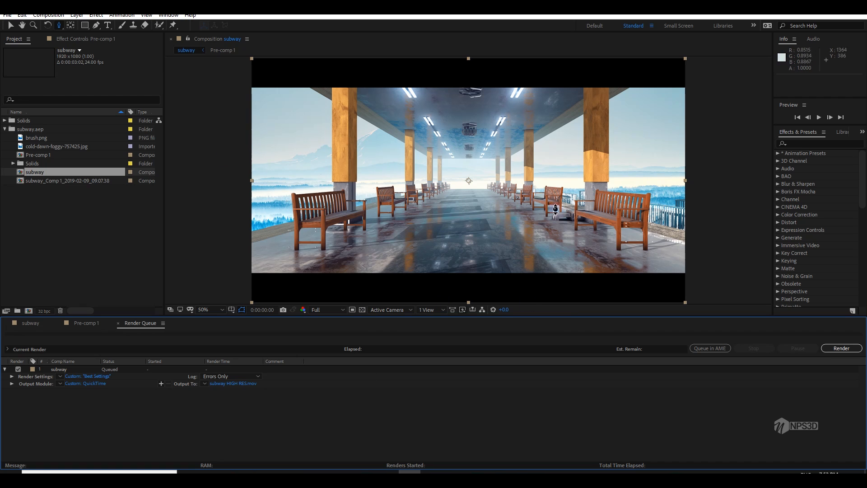
{"action": "left_click", "coordinate": [841, 347]}
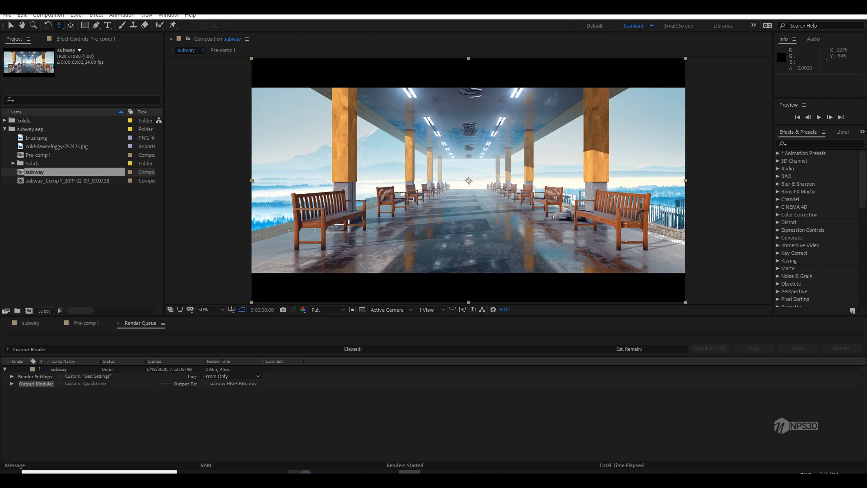
- Switch to File Explorer and browse on Work (D:) to the june folder inside AFTER EFFECTS and 2020
{"action": "left_click", "coordinate": [300, 471]}
{"action": "left_click", "coordinate": [41, 224]}
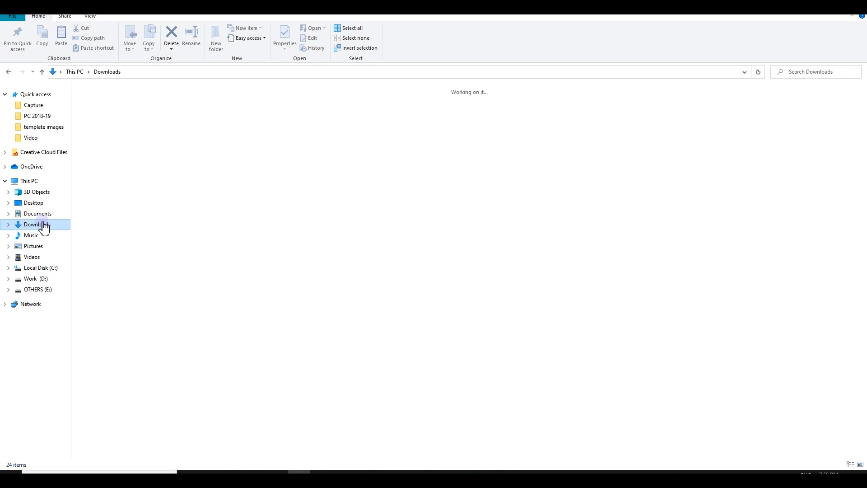
{"action": "left_click", "coordinate": [58, 279]}
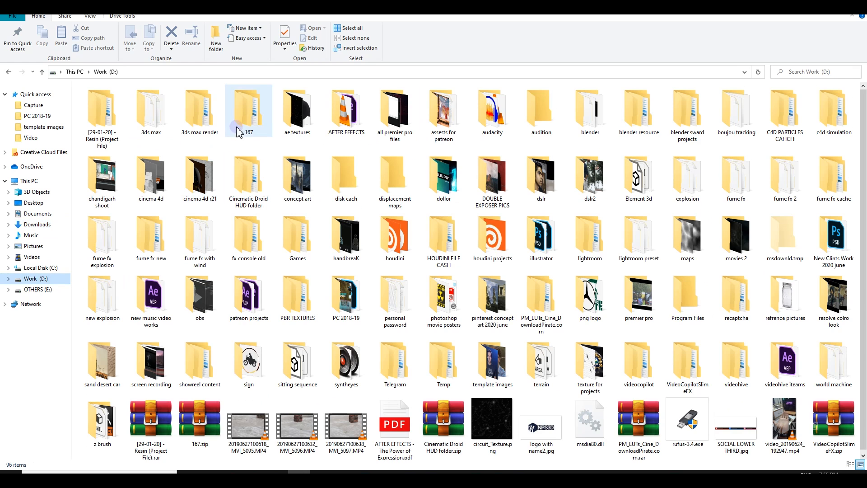
{"action": "double_click", "coordinate": [341, 110]}
{"action": "double_click", "coordinate": [109, 110]}
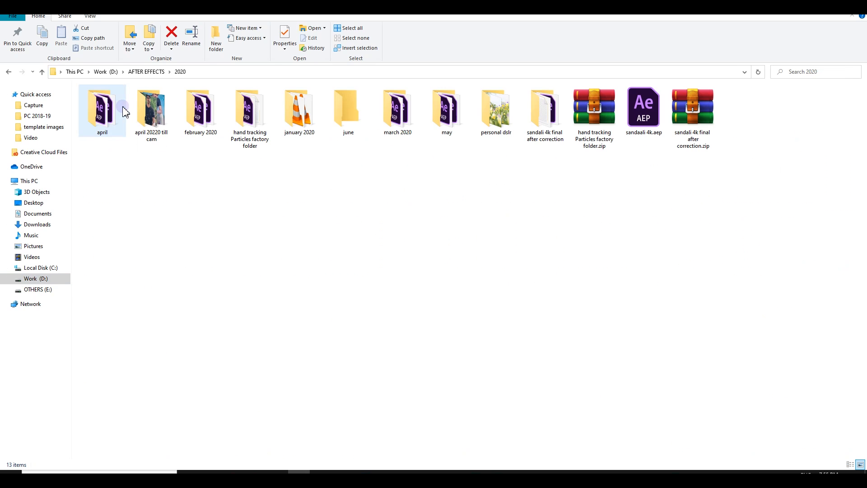
{"action": "double_click", "coordinate": [348, 108]}
{"action": "left_click", "coordinate": [96, 108]}
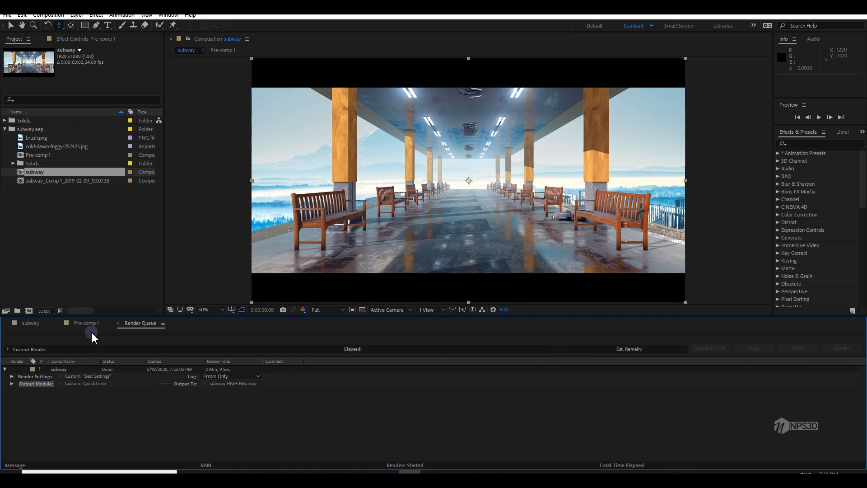
- Switch back to After Effects, inspect Pre-comp 1 at its opening frames, and return to the subway composition
{"action": "left_click", "coordinate": [85, 323]}
{"action": "key", "text": "End"}
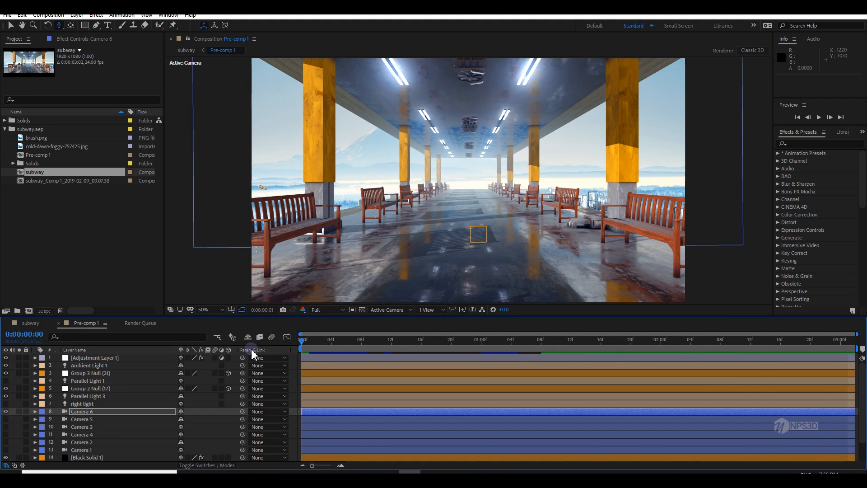
{"action": "key", "text": "Home"}
{"action": "key", "text": "Caps_Lock"}
{"action": "key", "text": "Caps_Lock"}
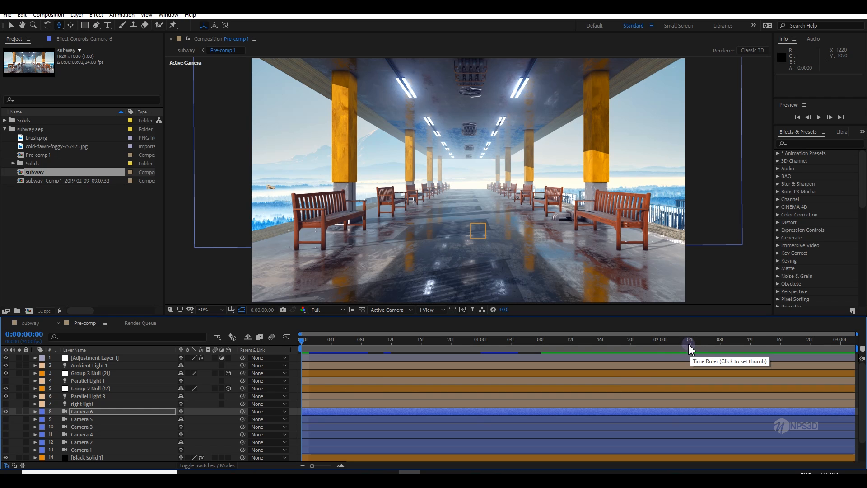
{"action": "left_click", "coordinate": [31, 323]}
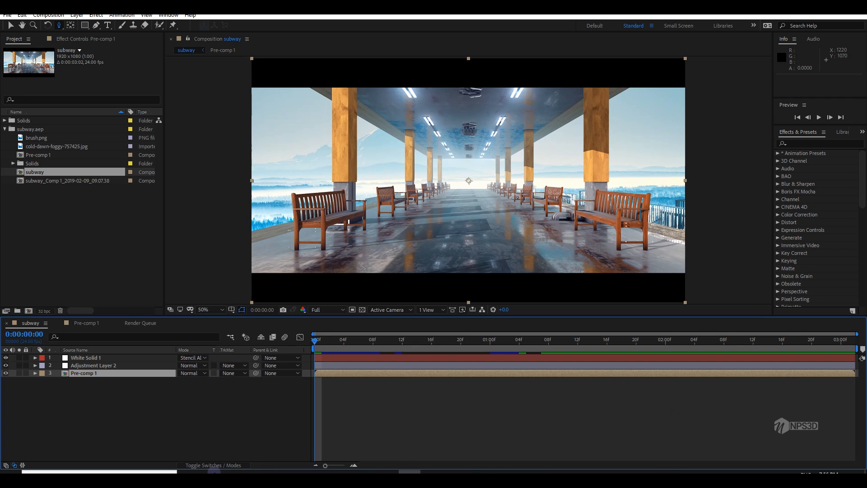
- Search Windows for "MED" and launch Adobe Media Encoder
{"action": "key", "text": "super+s"}
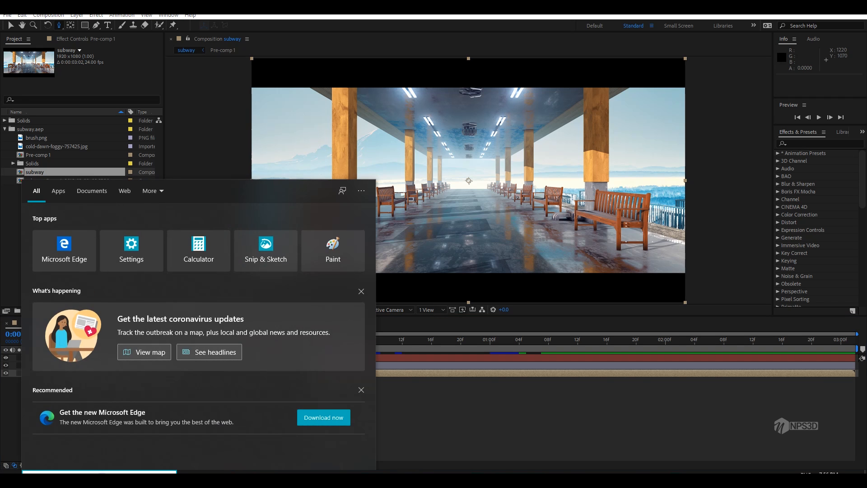
{"action": "type", "text": "MED"}
{"action": "left_click", "coordinate": [116, 225]}
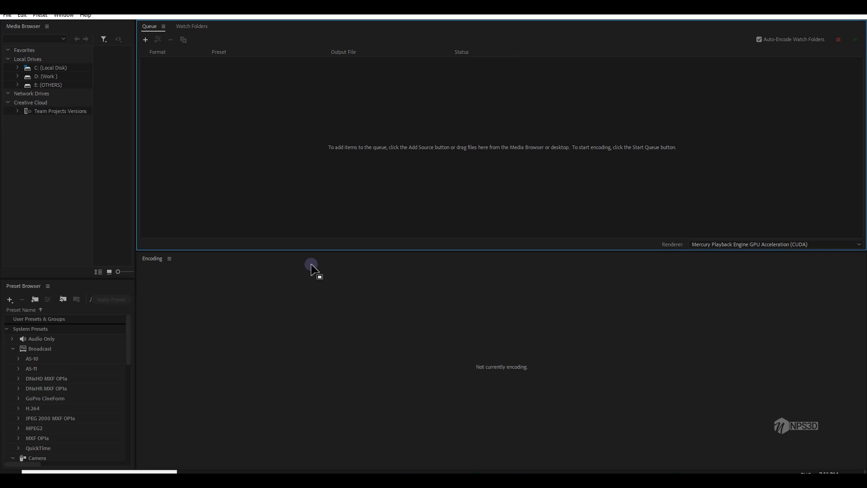
- Switch back to After Effects and move the subway composition out of the subway.aep folder to the project's top level
{"action": "left_click", "coordinate": [397, 468]}
{"action": "left_click", "coordinate": [31, 172]}
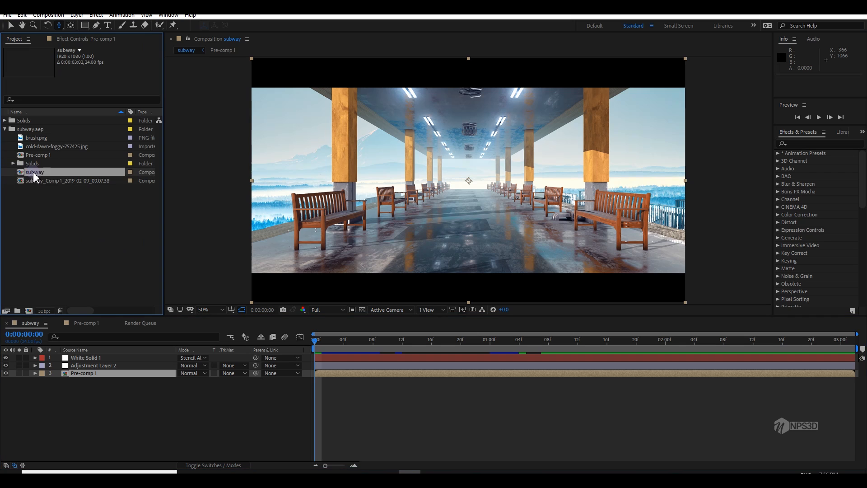
{"action": "left_click_drag", "start_coordinate": [35, 173], "coordinate": [59, 244]}
{"action": "left_click", "coordinate": [329, 310]}
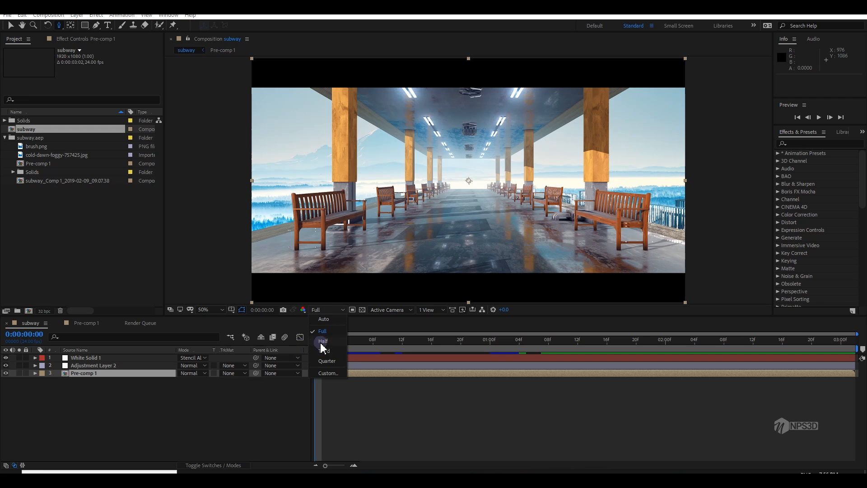
{"action": "left_click", "coordinate": [85, 228]}
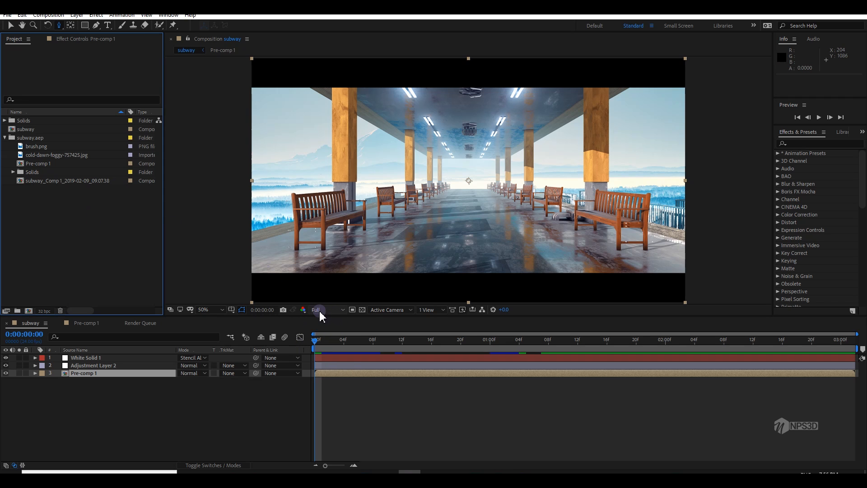
- Add the subway composition to the Adobe Media Encoder queue and open its H.264 export settings
{"action": "left_click_drag", "start_coordinate": [37, 132], "coordinate": [466, 78]}
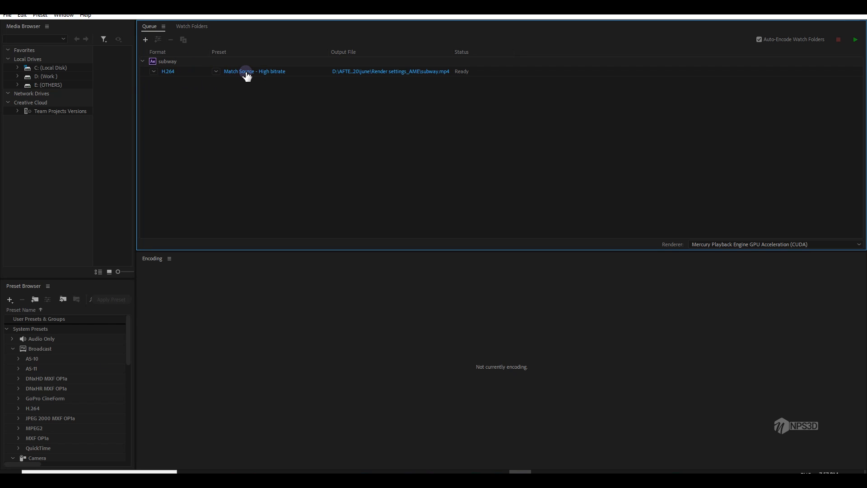
{"action": "mouse_move", "coordinate": [246, 75]}
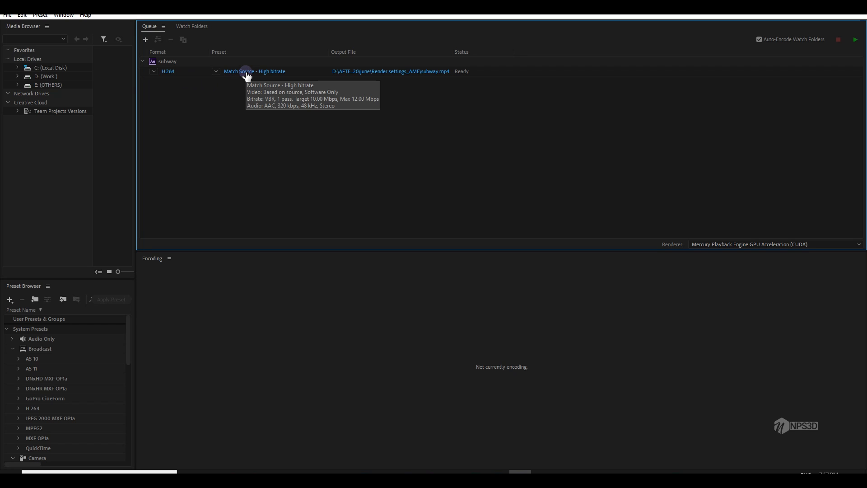
{"action": "left_click", "coordinate": [247, 74]}
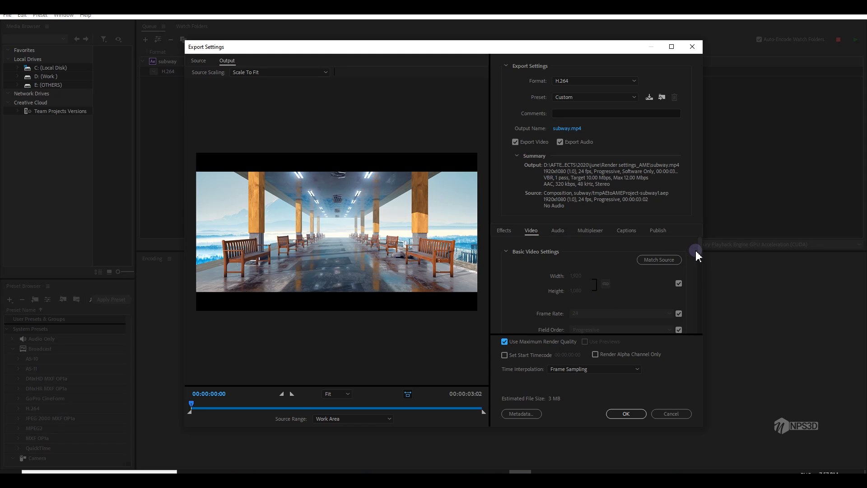
- Review the export's basic video settings and the available bitrate encoding modes
{"action": "scroll", "coordinate": [700, 253], "scroll_direction": "down", "scroll_amount": 3}
{"action": "scroll", "coordinate": [700, 262], "scroll_direction": "up", "scroll_amount": 4}
{"action": "scroll", "coordinate": [700, 264], "scroll_direction": "down", "scroll_amount": 2}
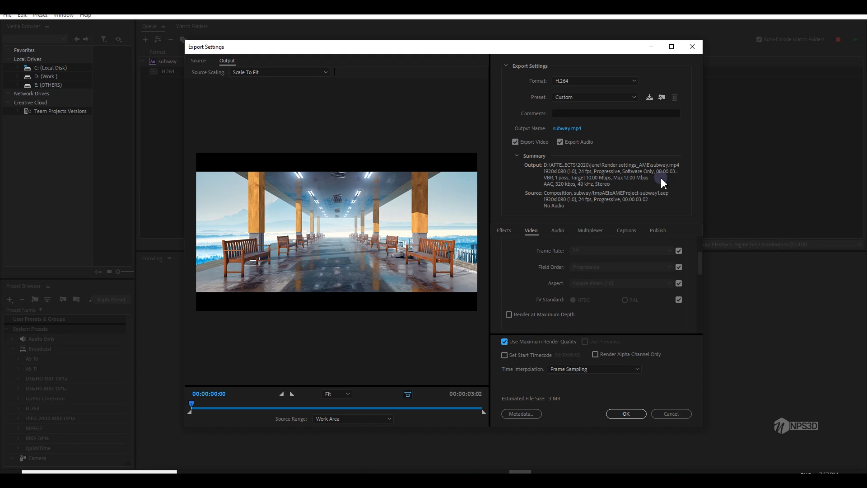
{"action": "left_click_drag", "start_coordinate": [618, 36], "coordinate": [618, 35]}
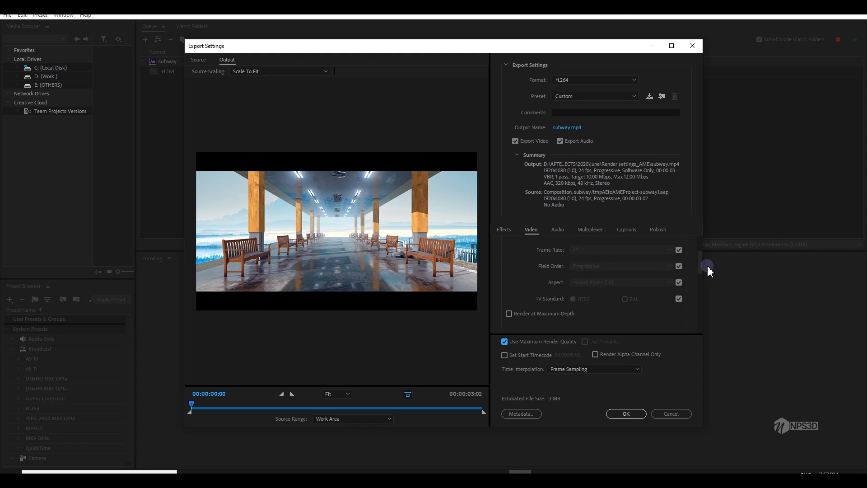
{"action": "scroll", "coordinate": [700, 271], "scroll_direction": "down", "scroll_amount": 2}
{"action": "left_click_drag", "start_coordinate": [701, 273], "coordinate": [696, 305]}
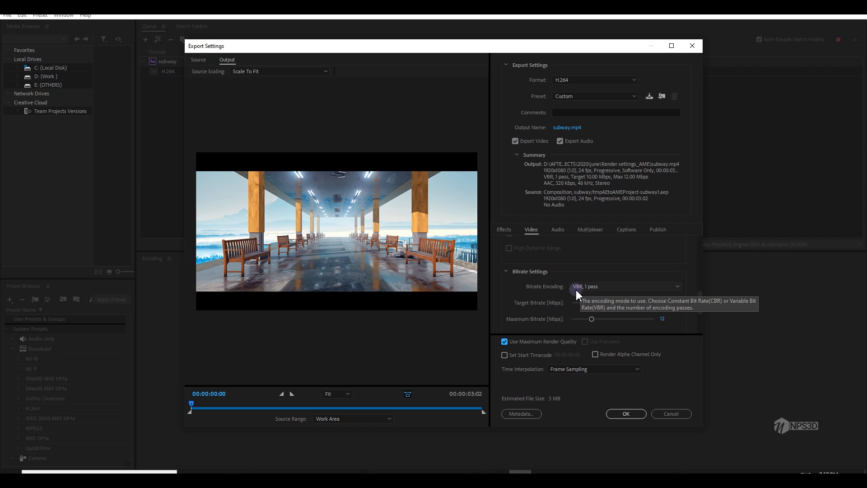
{"action": "left_click", "coordinate": [594, 288]}
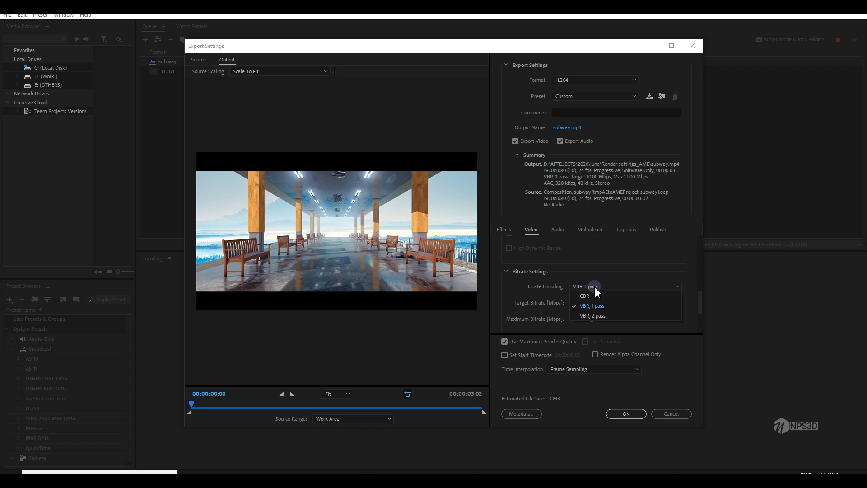
{"action": "left_click", "coordinate": [602, 287]}
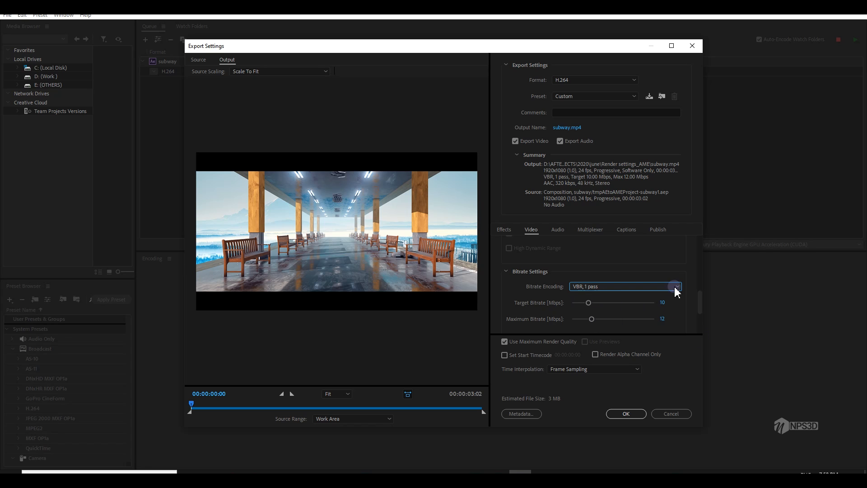
{"action": "left_click", "coordinate": [614, 289]}
{"action": "left_click", "coordinate": [556, 303]}
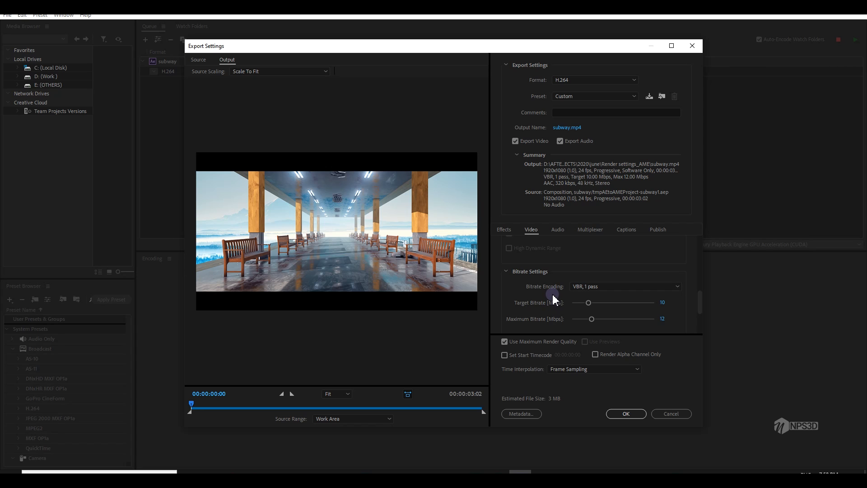
- Set the bitrate encoding to CBR with a target bitrate of 50 Mbps
{"action": "left_click", "coordinate": [602, 286]}
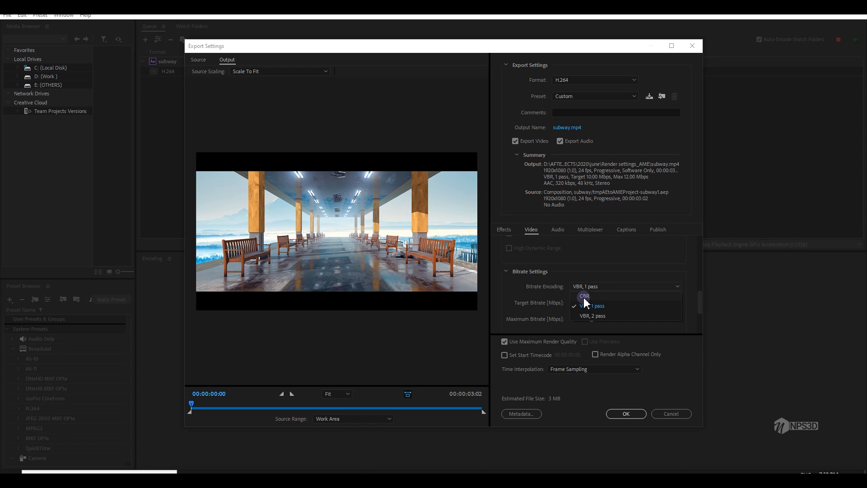
{"action": "left_click", "coordinate": [583, 296]}
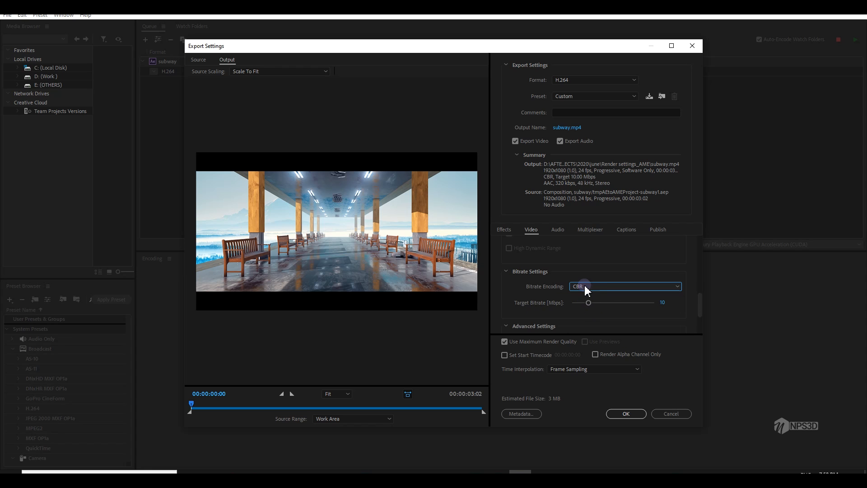
{"action": "left_click", "coordinate": [662, 302]}
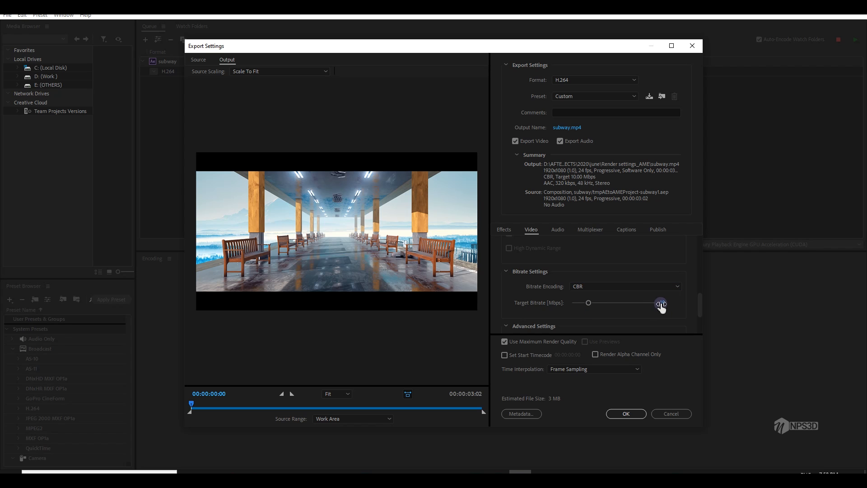
{"action": "type", "text": "50"}
{"action": "key", "text": "Return"}
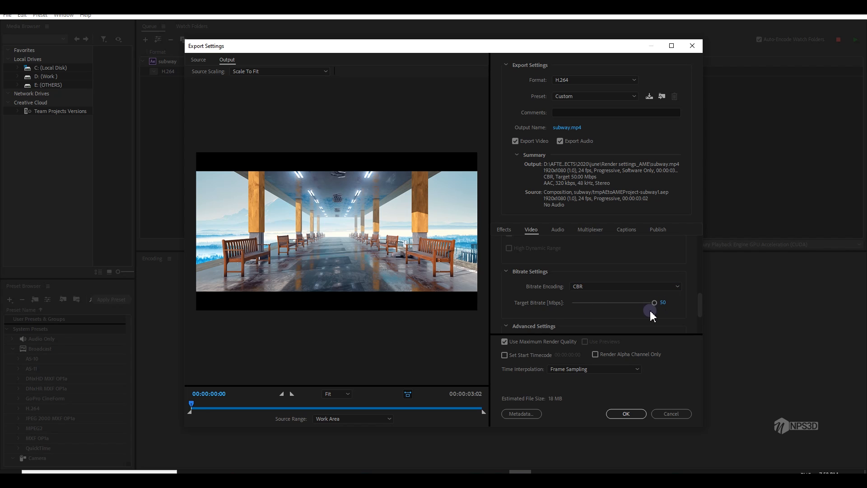
{"action": "left_click", "coordinate": [663, 302]}
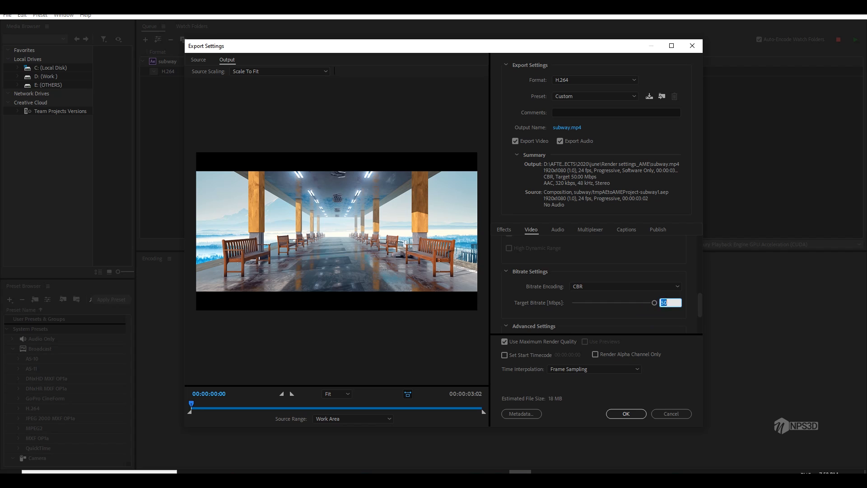
{"action": "left_click", "coordinate": [673, 313]}
{"action": "left_click", "coordinate": [651, 317]}
{"action": "left_click", "coordinate": [663, 304]}
{"action": "left_click_drag", "start_coordinate": [699, 310], "coordinate": [701, 334]}
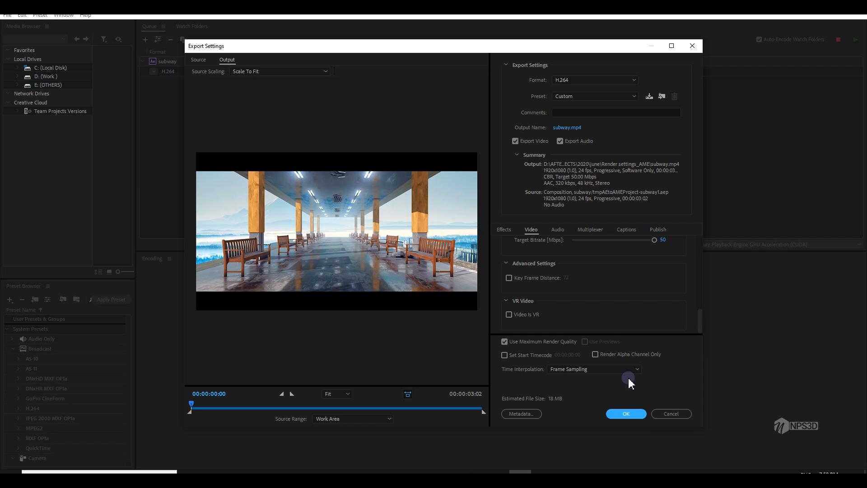
- Try VBR, 1 pass as the bitrate encoding, and return it to CBR
{"action": "scroll", "coordinate": [701, 310], "scroll_direction": "up", "scroll_amount": 2}
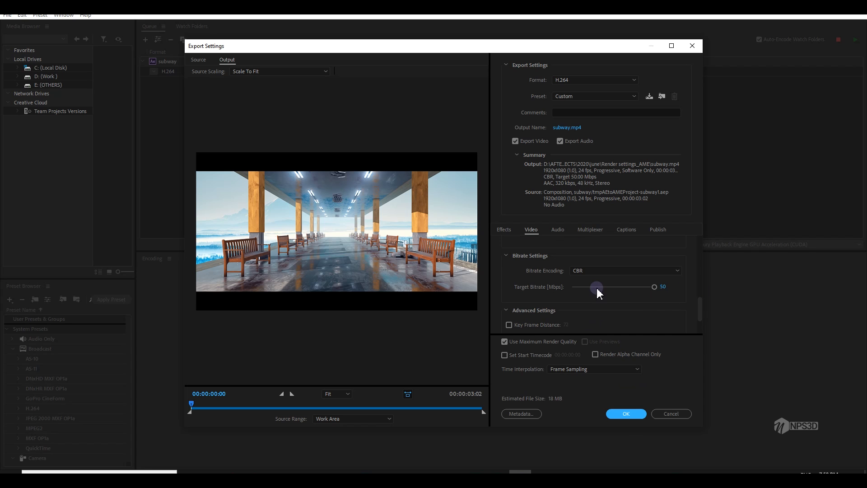
{"action": "left_click", "coordinate": [587, 271]}
{"action": "left_click", "coordinate": [591, 291]}
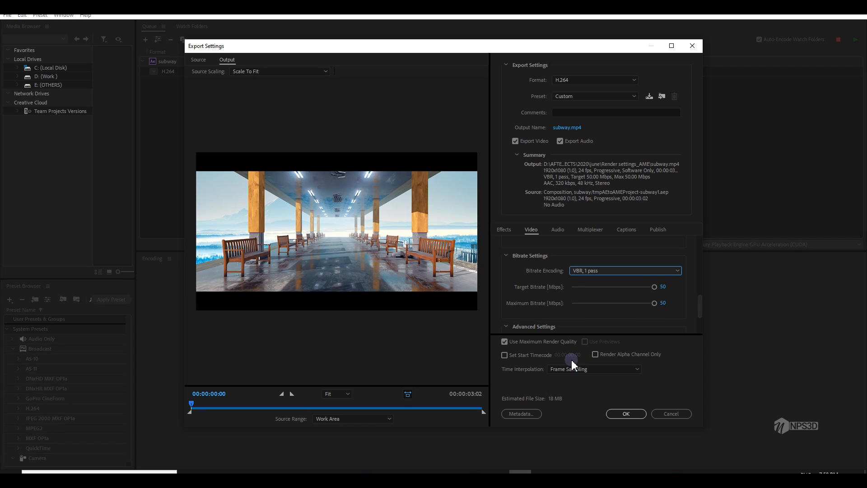
{"action": "left_click", "coordinate": [610, 272]}
{"action": "left_click", "coordinate": [608, 281]}
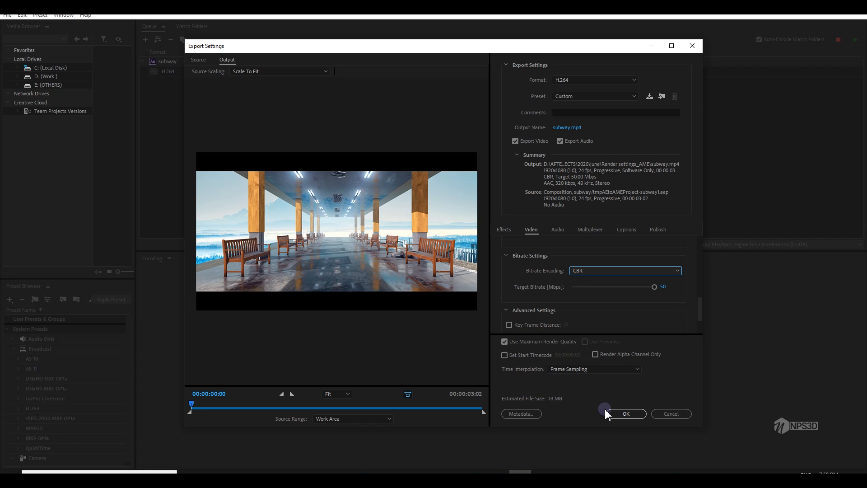
- Accept the export settings, and encode the queued output as subway.mp4 in the june folder
{"action": "left_click", "coordinate": [631, 418]}
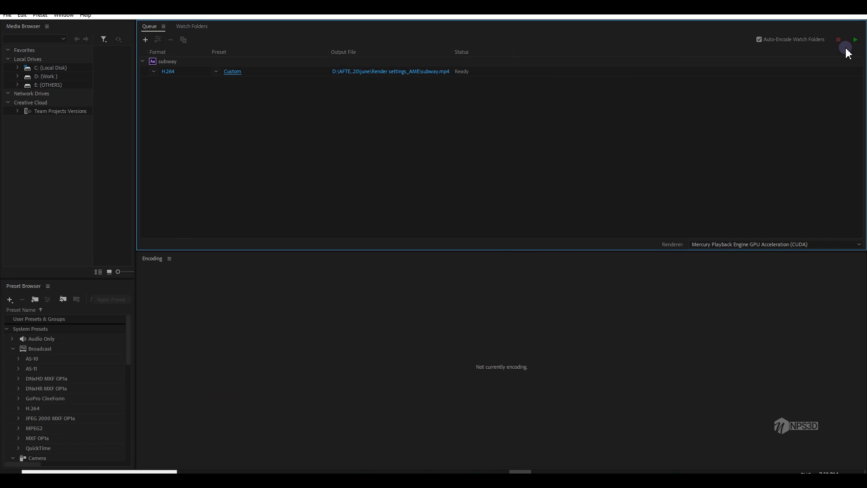
{"action": "left_click", "coordinate": [437, 73]}
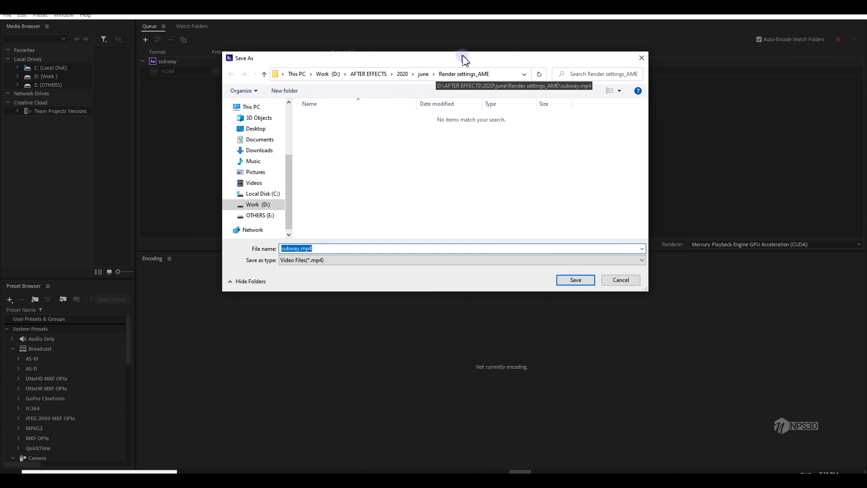
{"action": "left_click", "coordinate": [389, 442]}
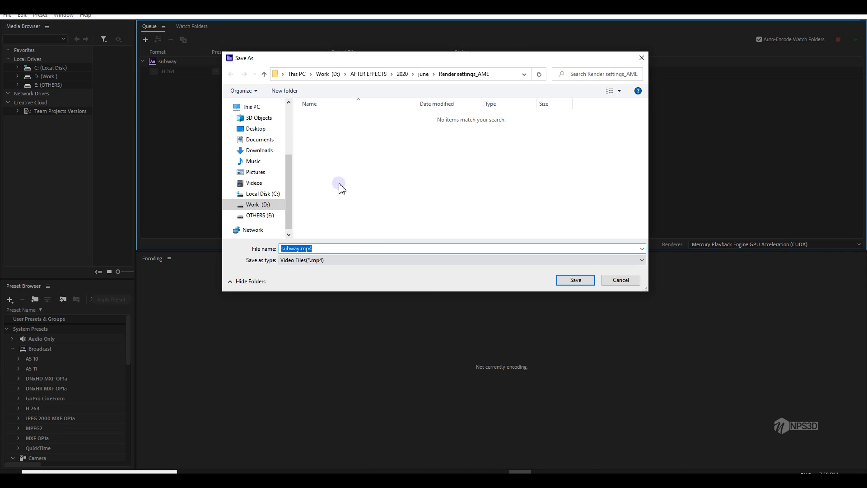
{"action": "left_click", "coordinate": [423, 74]}
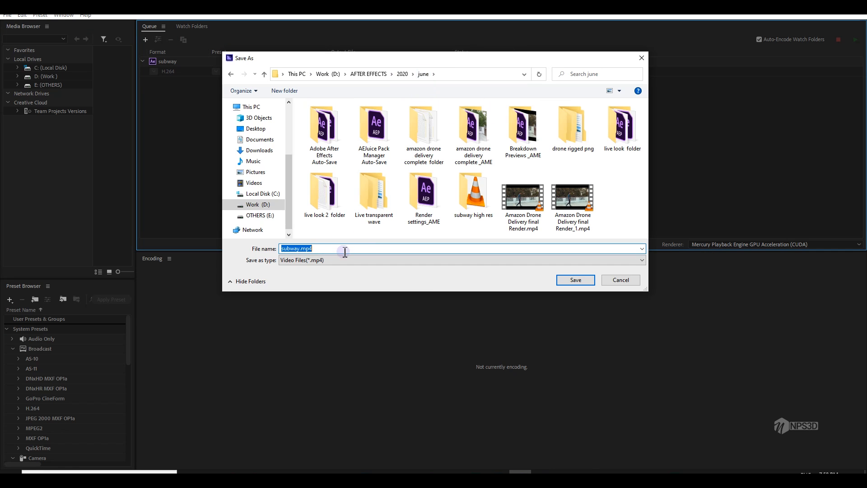
{"action": "left_click", "coordinate": [277, 248]}
{"action": "left_click", "coordinate": [578, 281]}
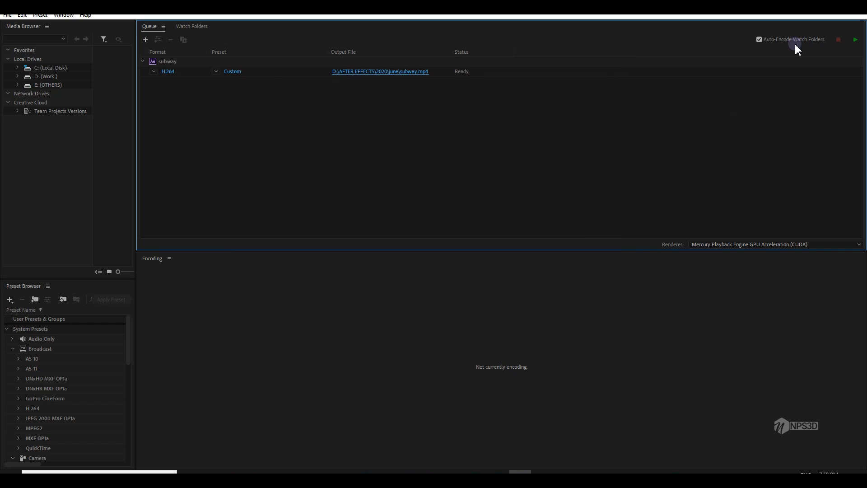
{"action": "left_click", "coordinate": [850, 43]}
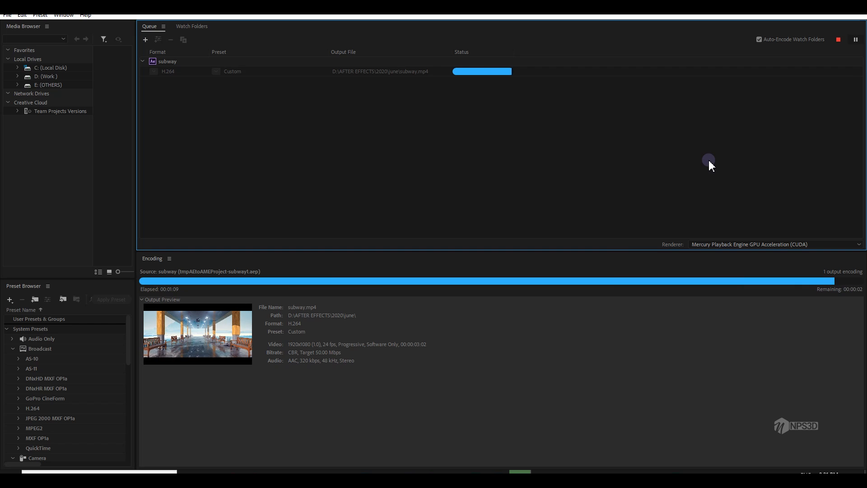
- Switch to File Explorer and check the file size of subway.mp4 in its properties
{"action": "right_click", "coordinate": [97, 85]}
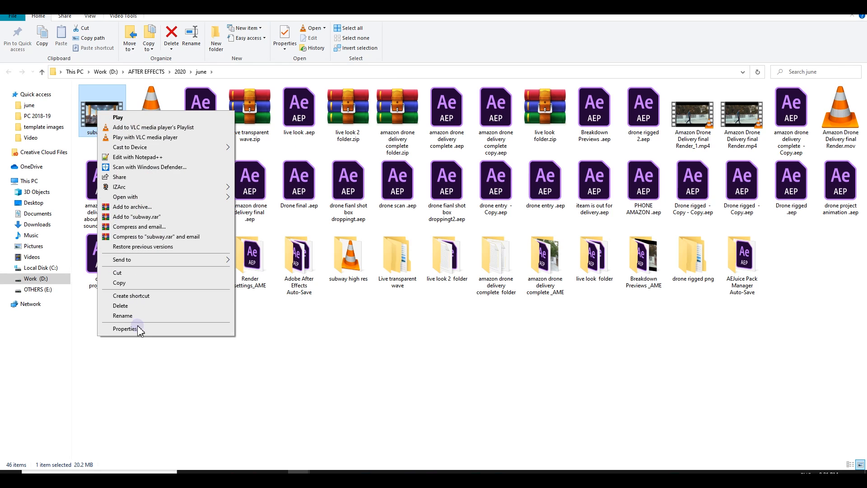
{"action": "left_click", "coordinate": [137, 329]}
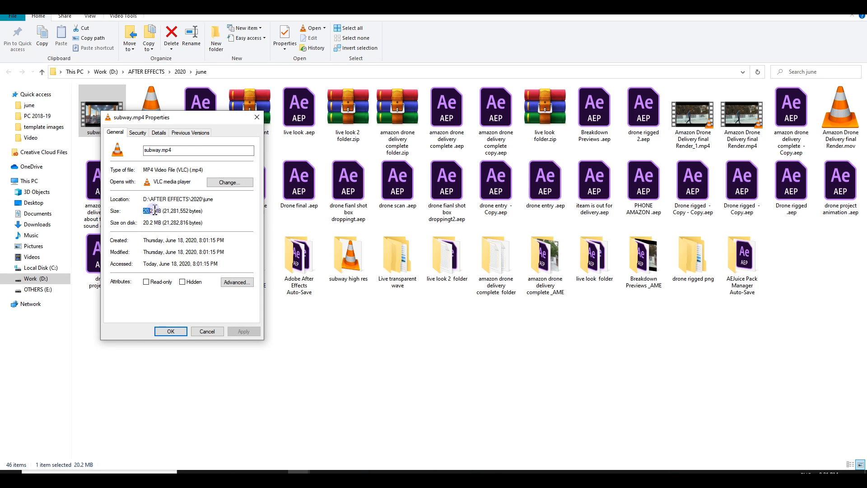
{"action": "left_click", "coordinate": [172, 332]}
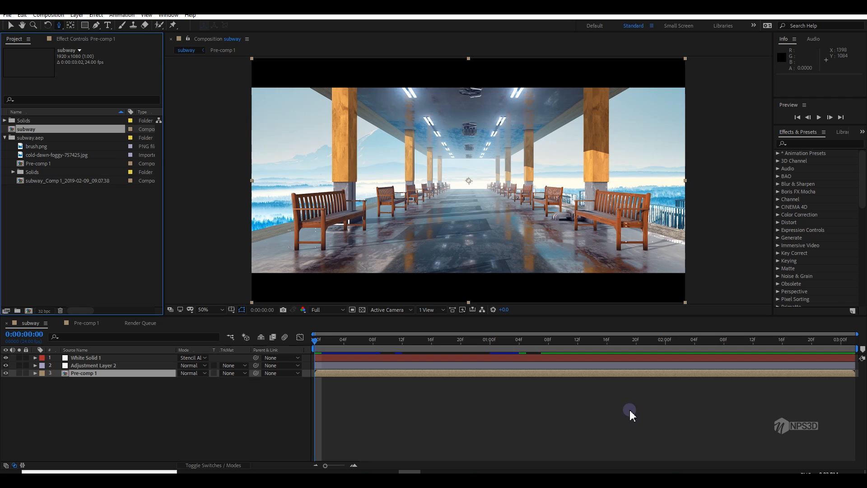
- Switch to After Effects, add the subway composition to the Adobe Media Encoder queue again, and open the new entry's export settings
{"action": "left_click", "coordinate": [37, 164]}
{"action": "left_click", "coordinate": [37, 137]}
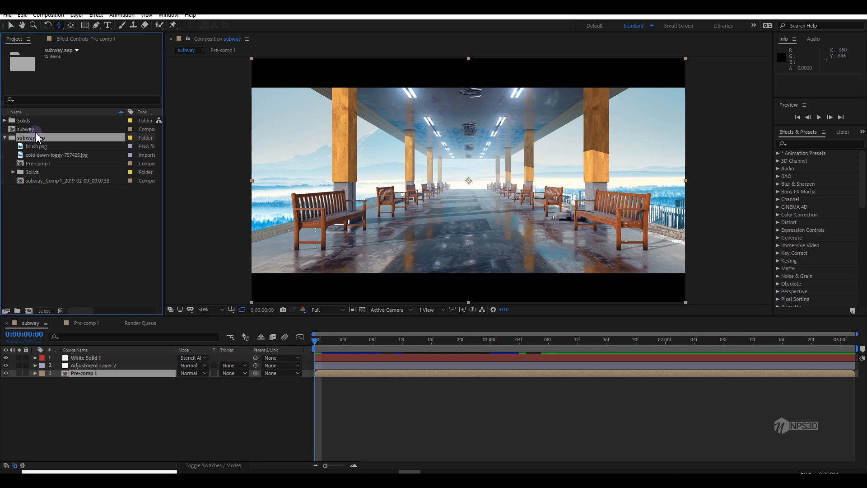
{"action": "left_click", "coordinate": [27, 130]}
{"action": "left_click_drag", "start_coordinate": [27, 129], "coordinate": [460, 124]}
{"action": "left_click", "coordinate": [257, 92]}
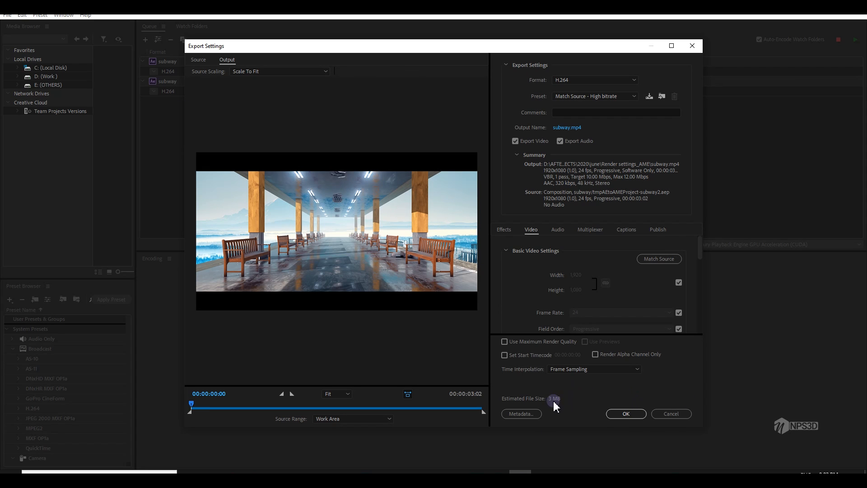
- Enable Use Maximum Render Quality, and set CBR bitrate encoding with a target bitrate of 30 Mbps
{"action": "left_click_drag", "start_coordinate": [191, 403], "coordinate": [458, 404]}
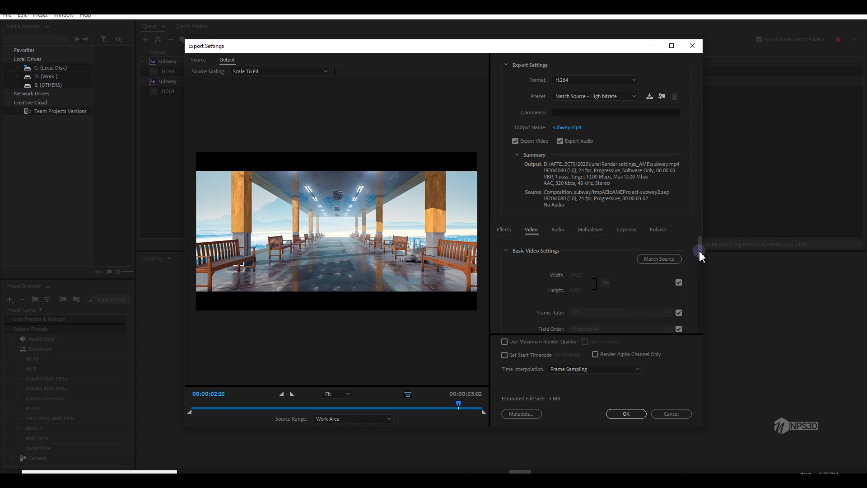
{"action": "left_click", "coordinate": [530, 343]}
{"action": "left_click_drag", "start_coordinate": [702, 258], "coordinate": [704, 315]}
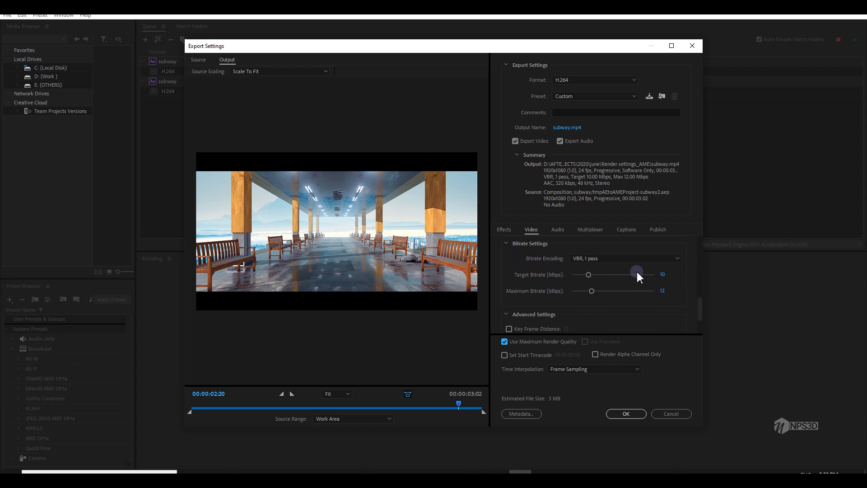
{"action": "left_click", "coordinate": [604, 258]}
{"action": "left_click", "coordinate": [599, 274]}
{"action": "left_click", "coordinate": [662, 275]}
{"action": "type", "text": "20"}
{"action": "left_click", "coordinate": [684, 287]}
{"action": "left_click", "coordinate": [662, 275]}
{"action": "type", "text": "30"}
{"action": "left_click", "coordinate": [677, 298]}
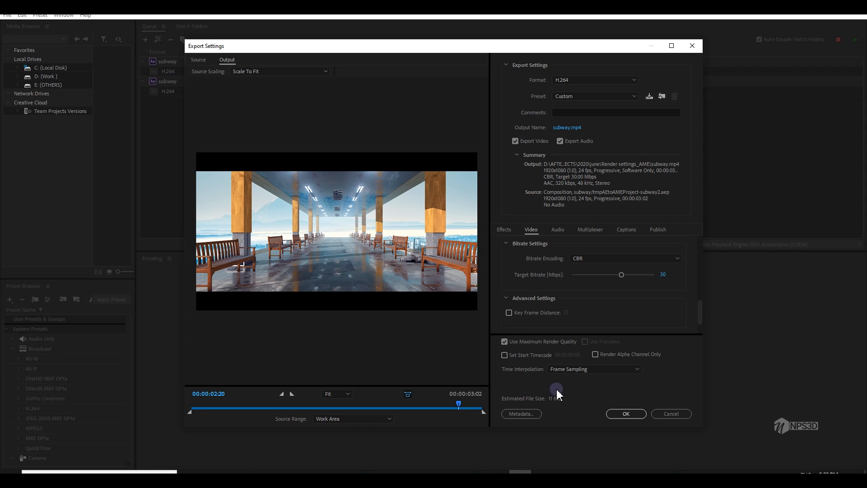
- Set the target bitrate to 20 Mbps and encode the second subway output
{"action": "left_click", "coordinate": [653, 261]}
{"action": "left_click", "coordinate": [612, 318]}
{"action": "left_click", "coordinate": [662, 274]}
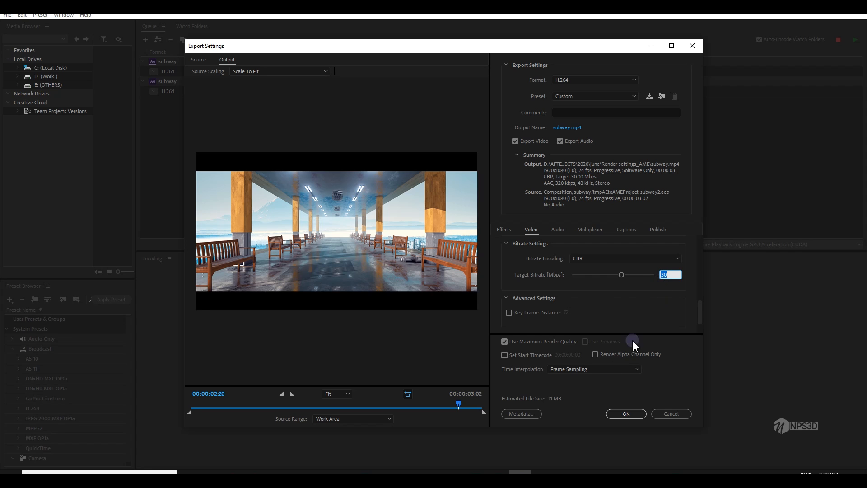
{"action": "type", "text": "20"}
{"action": "key", "text": "Return"}
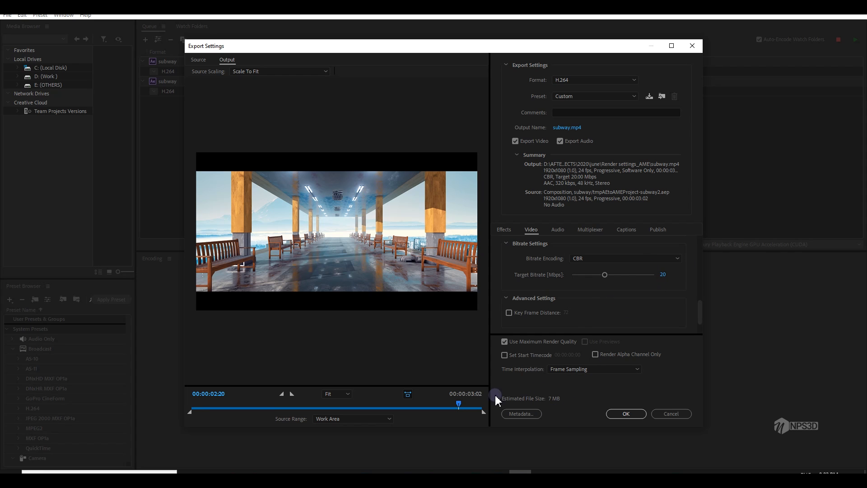
{"action": "left_click", "coordinate": [622, 416]}
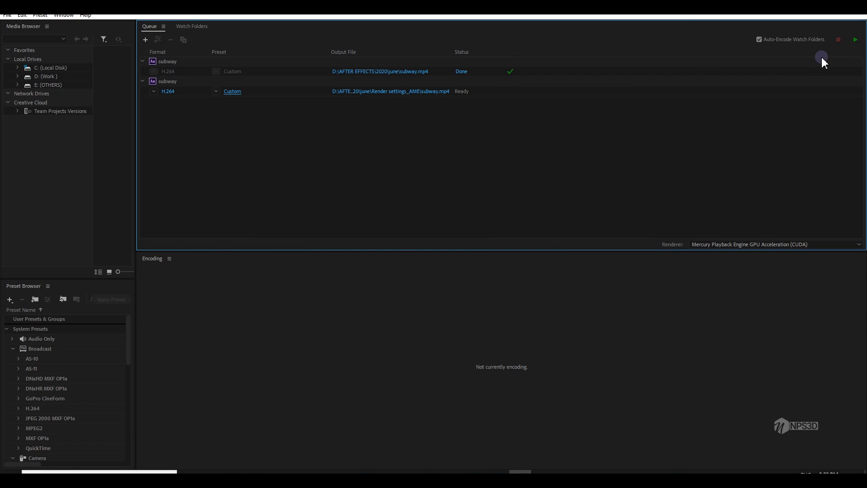
{"action": "left_click", "coordinate": [855, 39]}
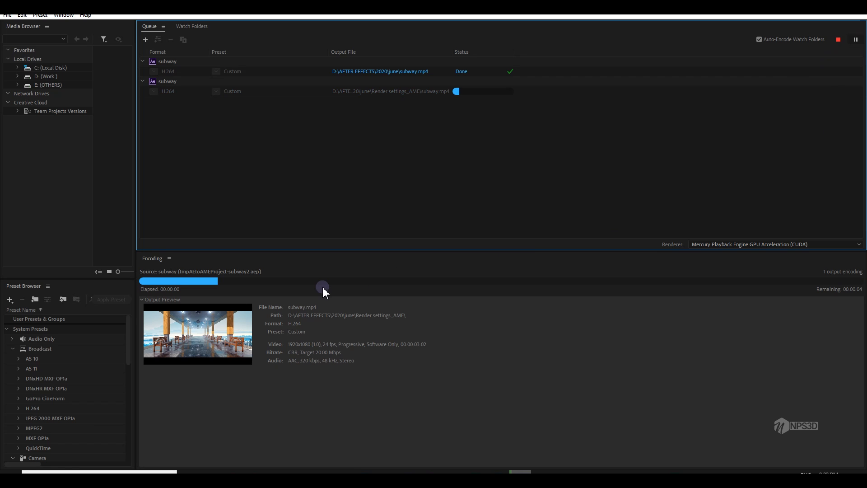